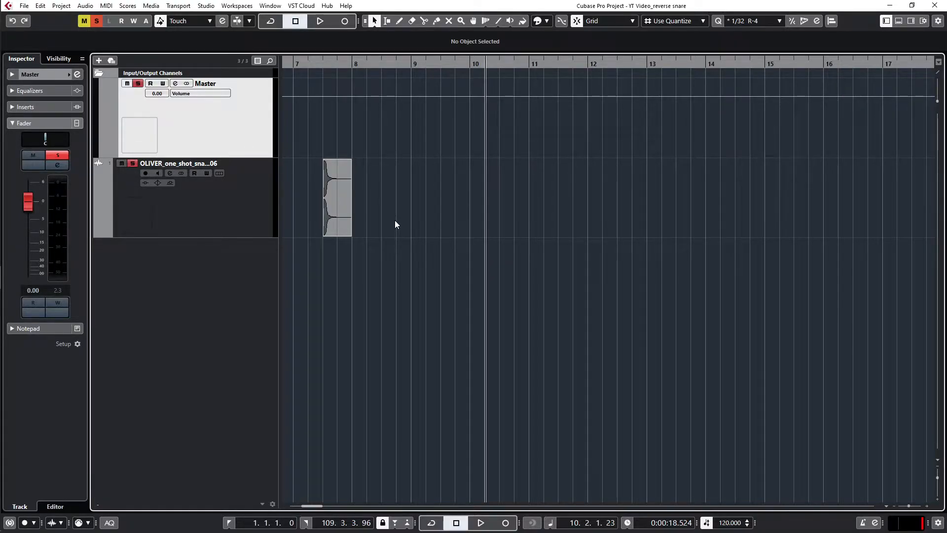
Place the playhead just before the snare event near bar 7.3 and play the dry snare once.
click(336, 219)
scroll(335, 219, up, 2)
scroll(336, 219, up, 1)
scroll(331, 223, right, 4)
scroll(332, 223, left, 7)
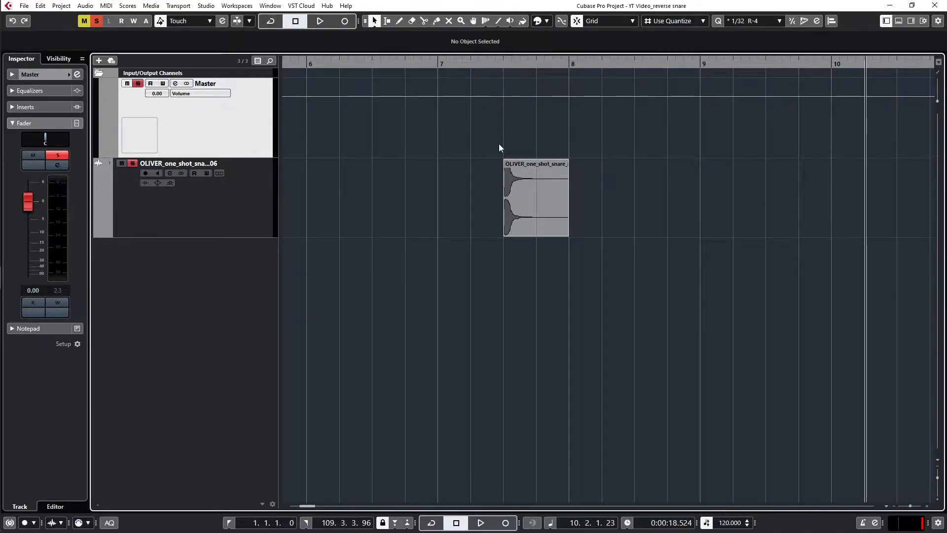
click(499, 143)
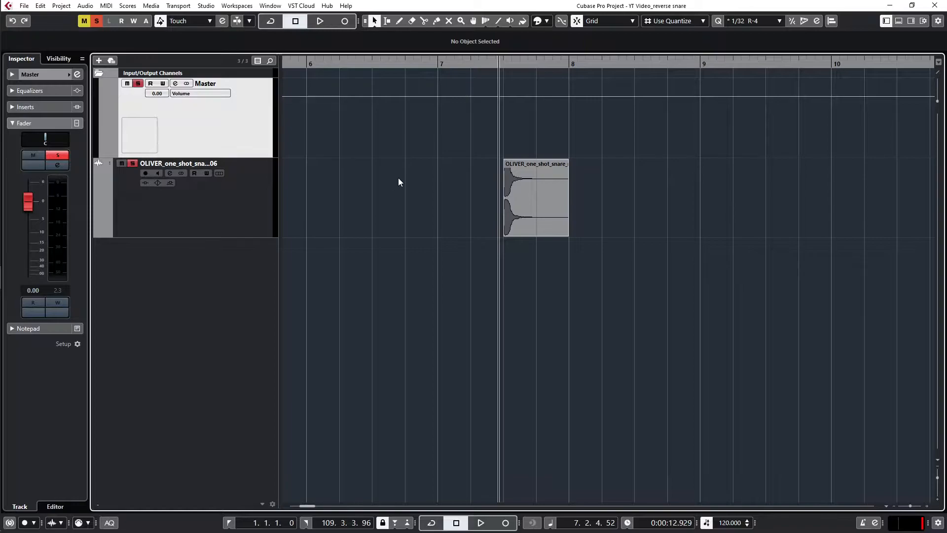
key(space)
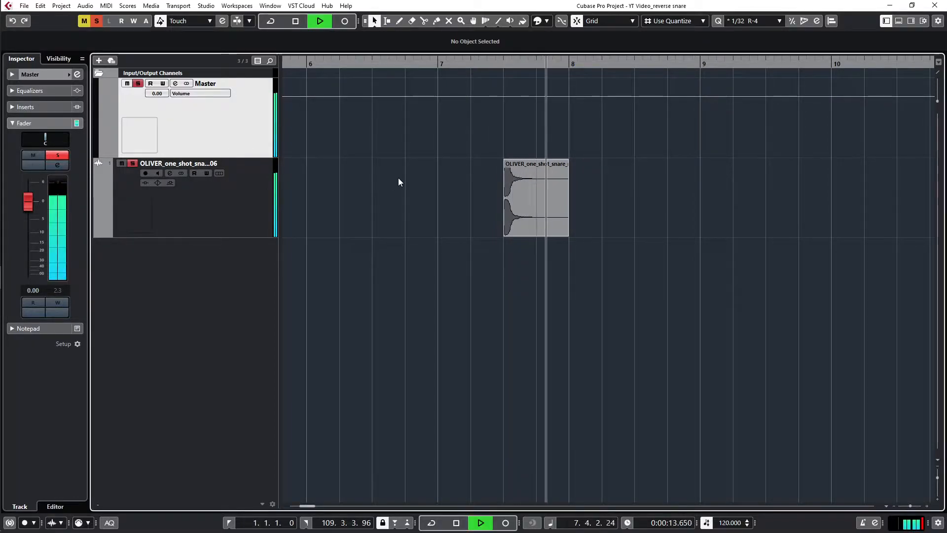
key(space)
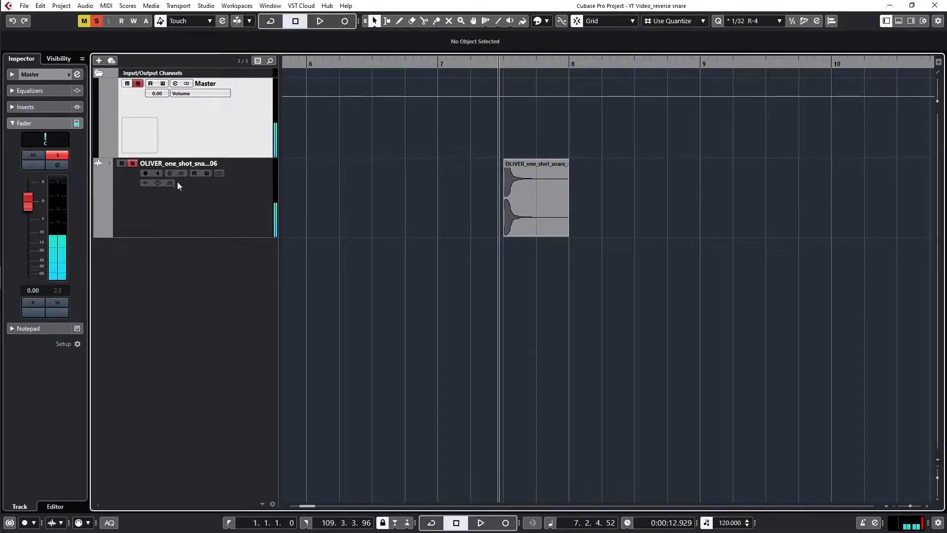
Add the RoomWorks reverb to the first insert slot of the snare track's channel.
scroll(486, 175, down, 3)
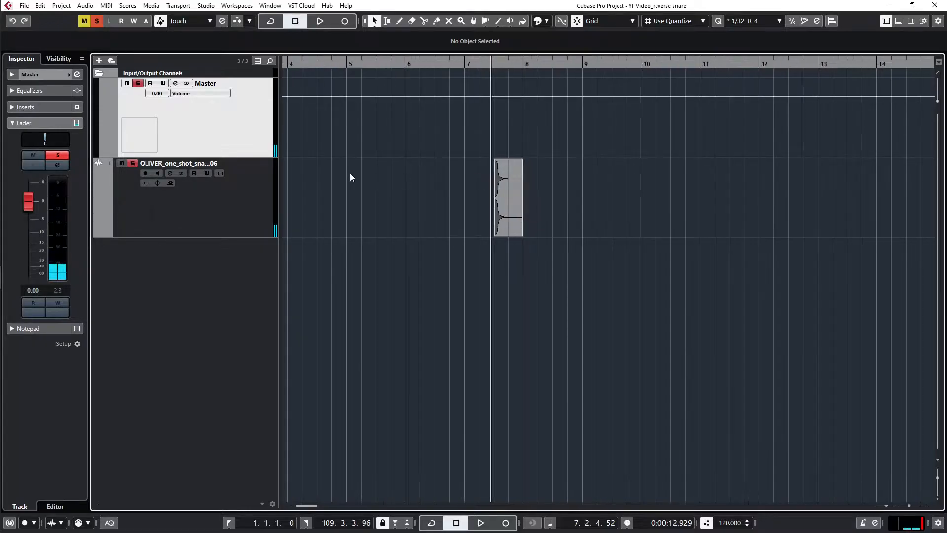
click(169, 173)
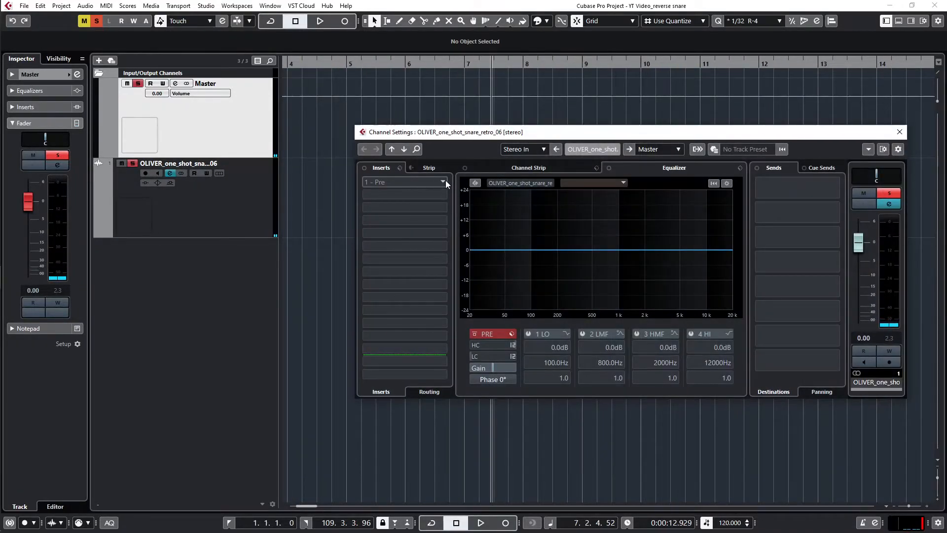
click(442, 183)
text(room)
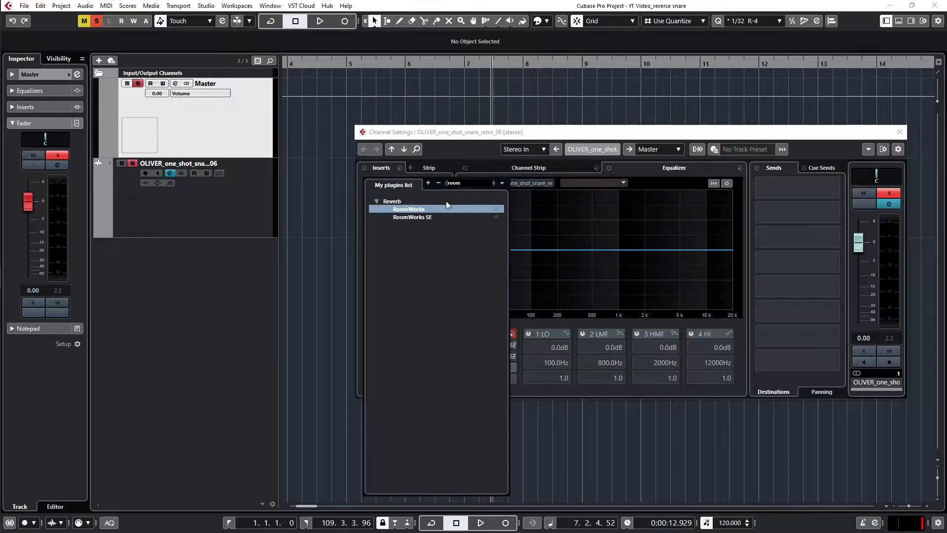
click(442, 208)
drag(567, 160, 602, 122)
Set the RoomWorks reverb time to 5.17 s and audition the snare with it.
drag(301, 289, 302, 303)
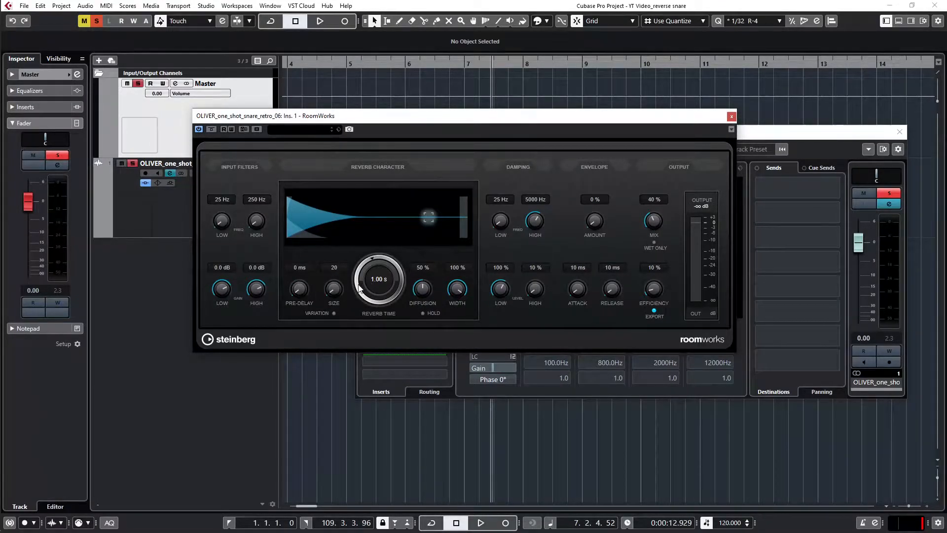
drag(361, 287, 371, 267)
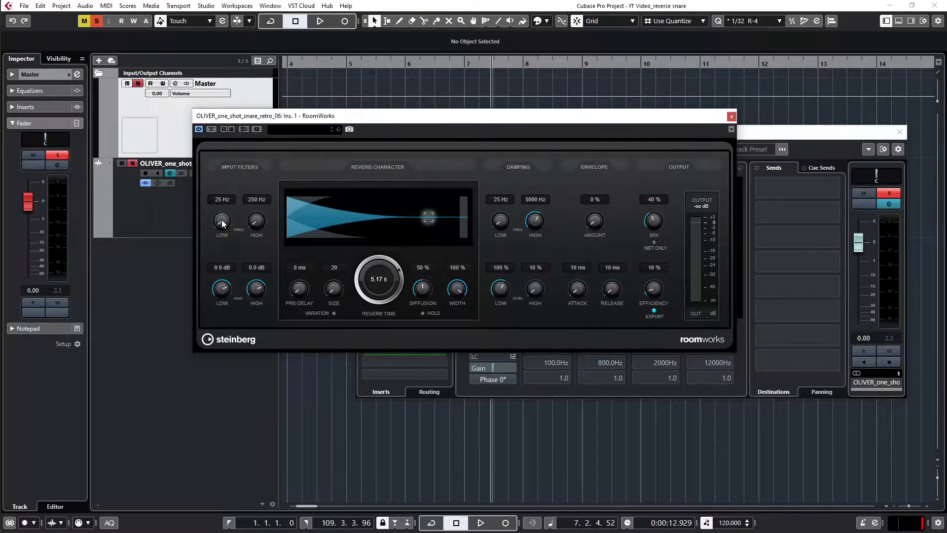
key(space)
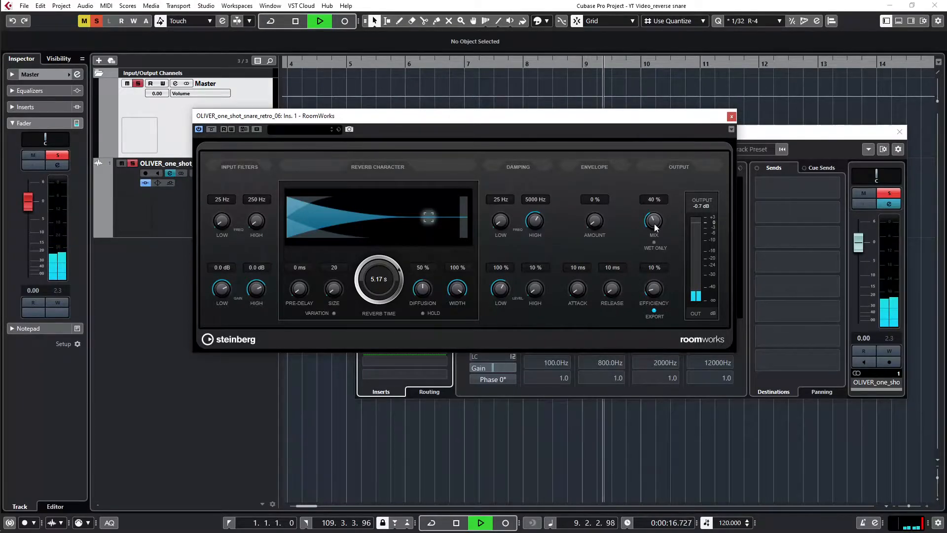
key(space)
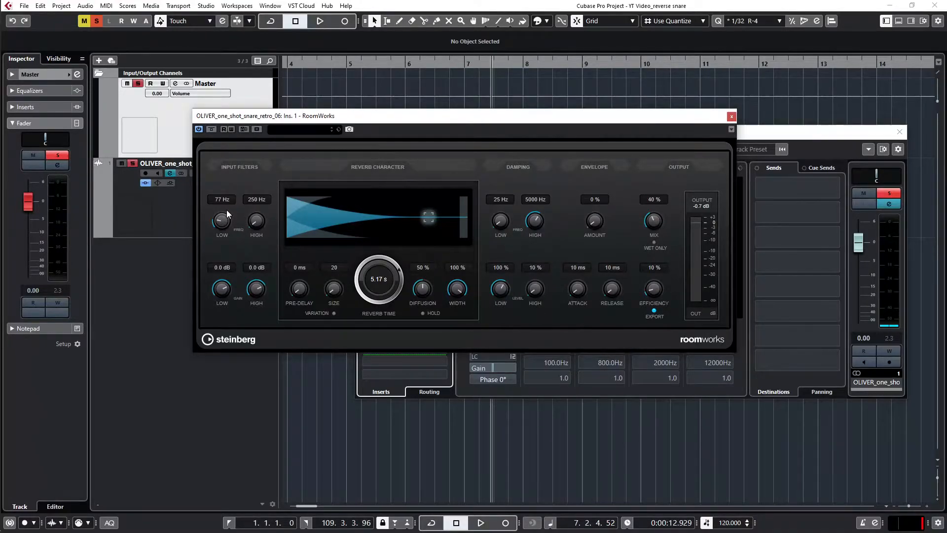
Set the low frequency of the reverb's input filter to 91 Hz and audition the snare.
key(space)
key(space)
key(space)
drag(223, 222, 225, 221)
key(space)
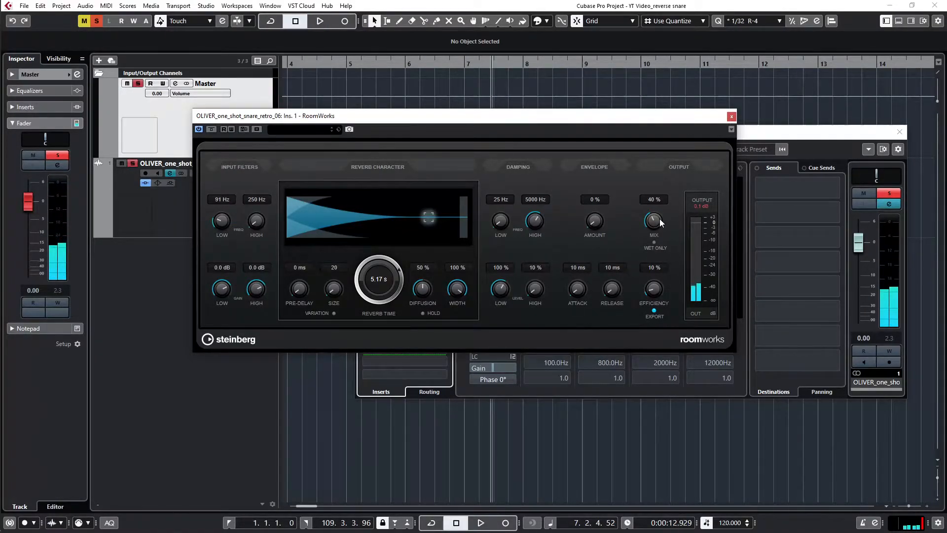
Set the reverb's high damping level to 41%, audition the snare repeatedly, and close the plug-in and channel settings windows.
scroll(535, 288, up, 1)
drag(534, 288, 545, 277)
key(space)
key(space)
key(space)
key(space)
key(space)
key(space)
key(space)
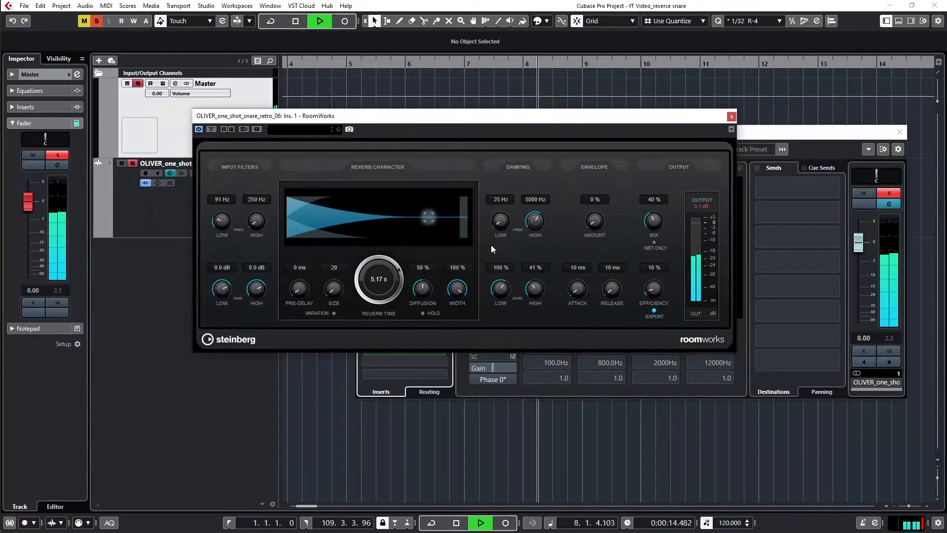
key(space)
key(space)
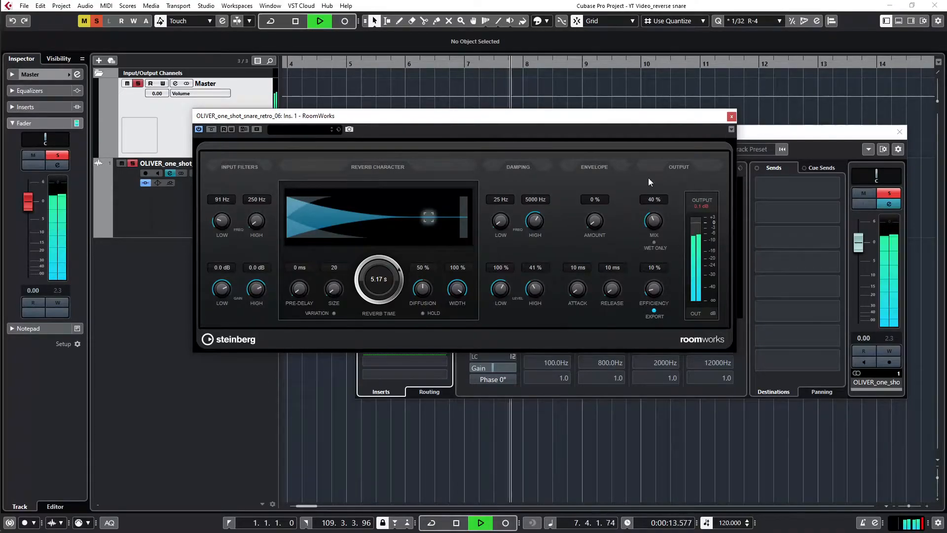
click(731, 117)
click(899, 131)
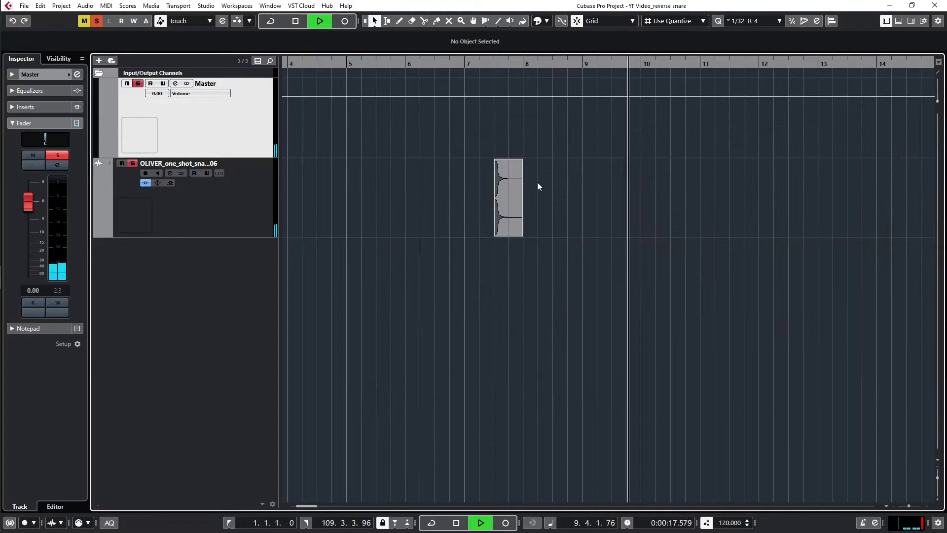
key(space)
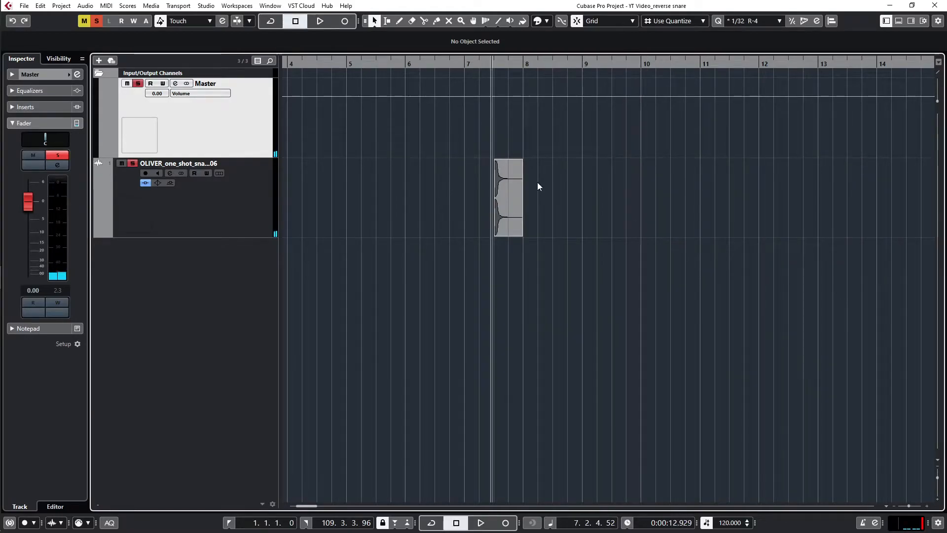
Play the snare with its reverb to judge how far the tail rings on along the timeline.
scroll(562, 212, up, 2)
right_click(561, 212)
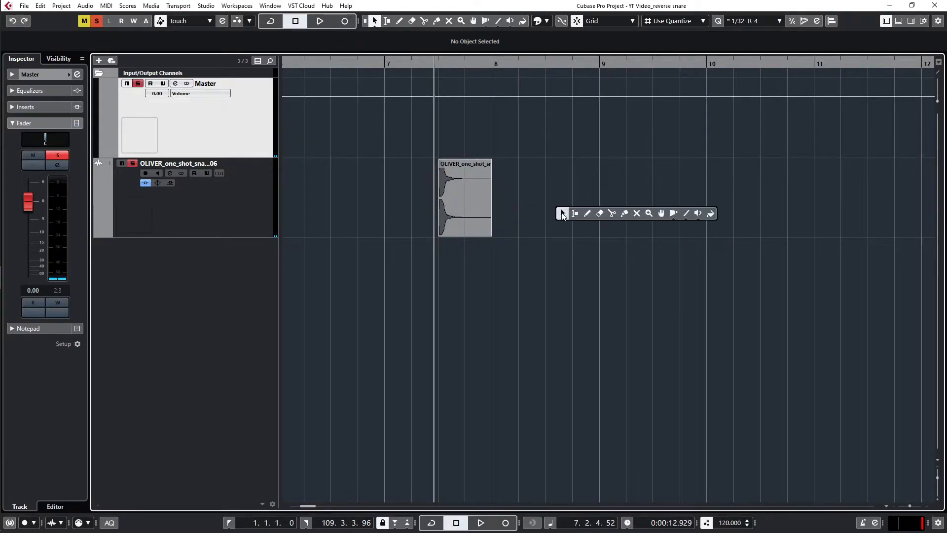
click(587, 213)
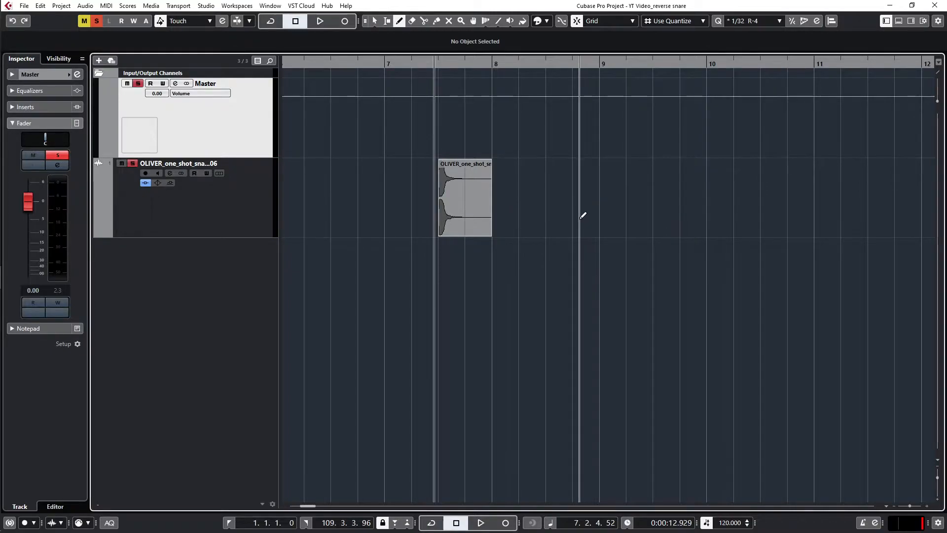
key(space)
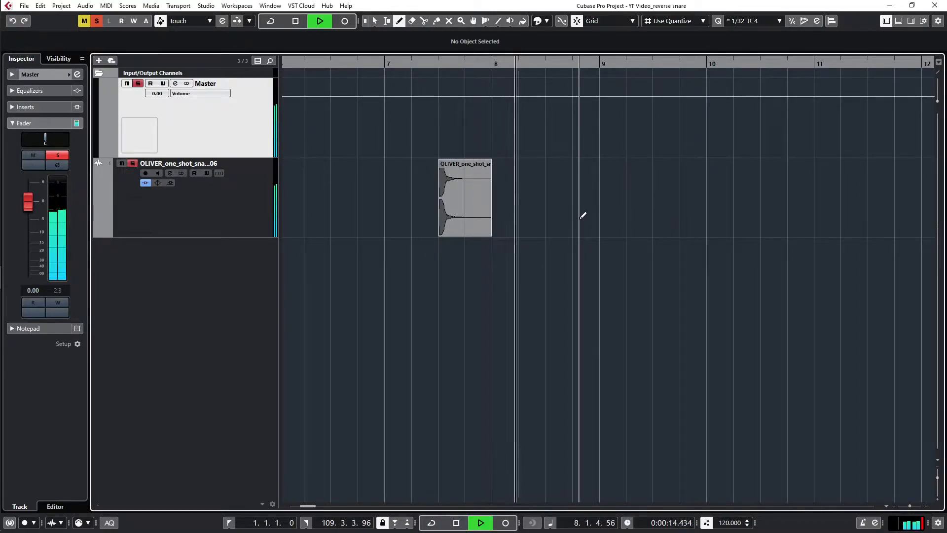
right_click(599, 217)
click(601, 218)
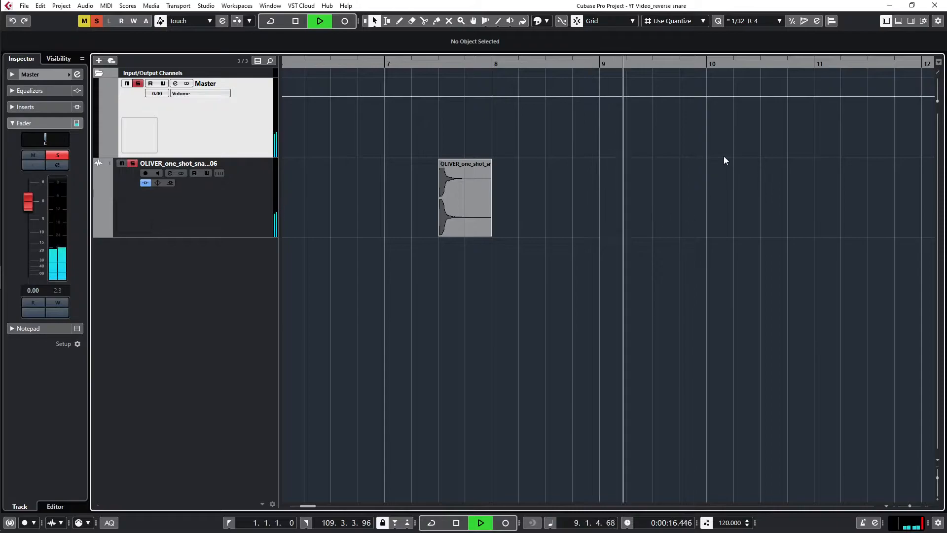
key(space)
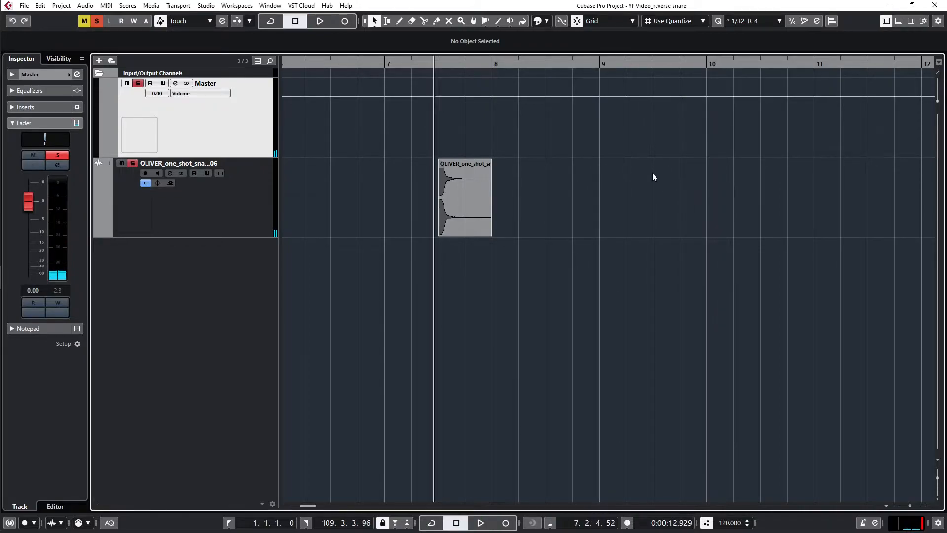
Draw an empty one-beat audio part at 10.2.1.0 on the snare track.
right_click(519, 192)
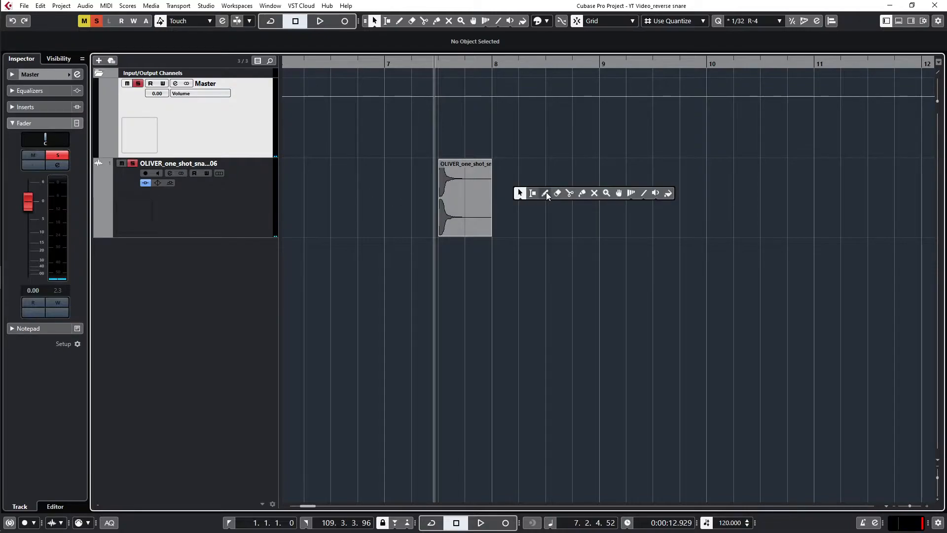
click(546, 195)
drag(682, 193, 736, 202)
key(1)
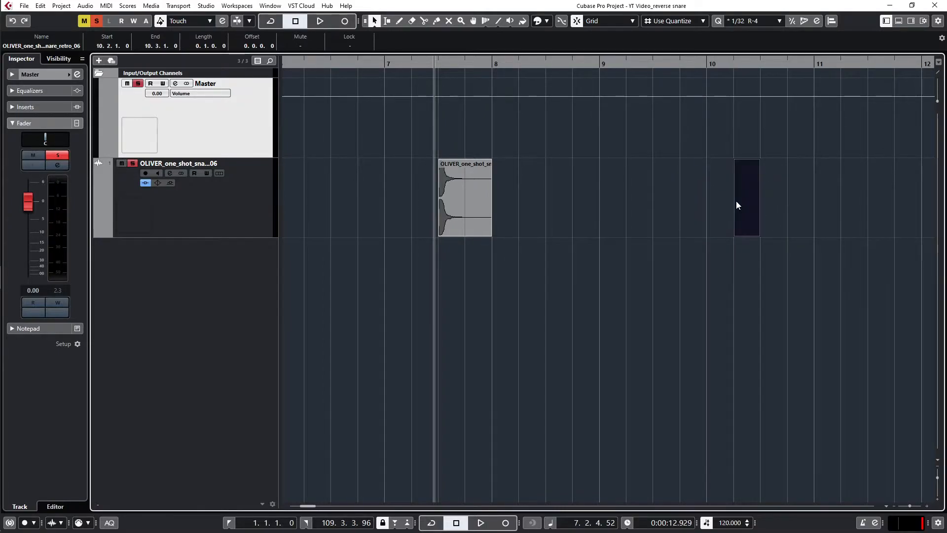
Glue the snare event to the empty part and bounce the result, replacing the original events.
right_click(594, 200)
click(629, 195)
click(466, 207)
key(1)
click(469, 210)
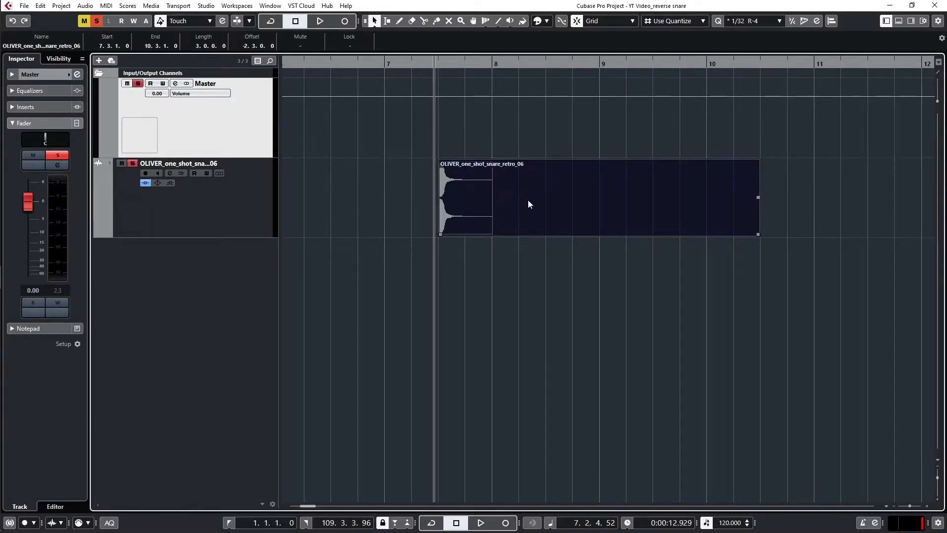
key(ctrl+b)
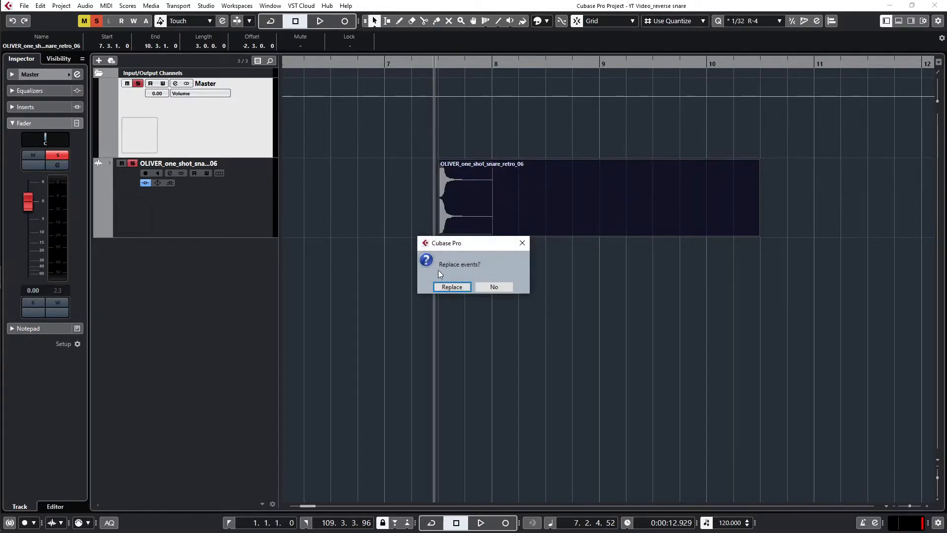
click(453, 286)
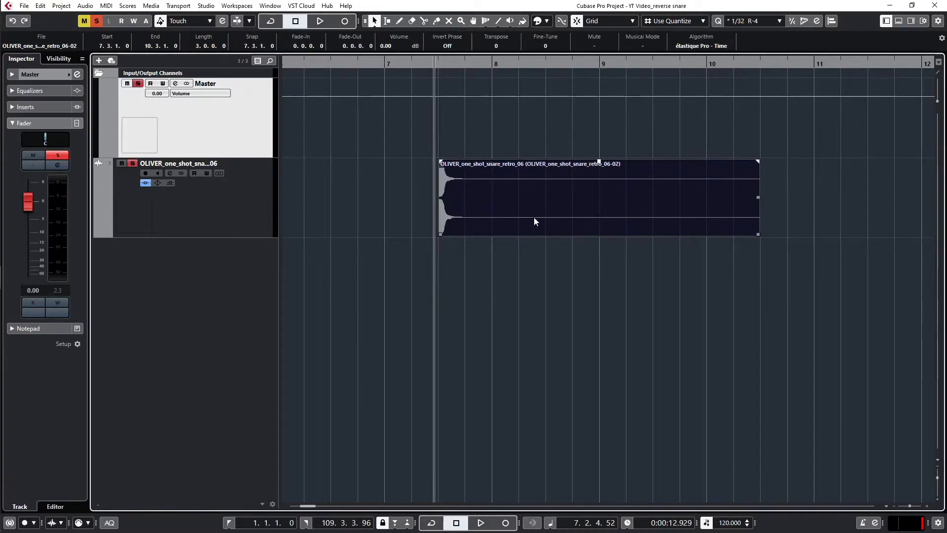
Render the bounced snare with Channel Settings as "reverse snare", muting the source event, and check the new track's insert slots.
key(ctrl+shift+r)
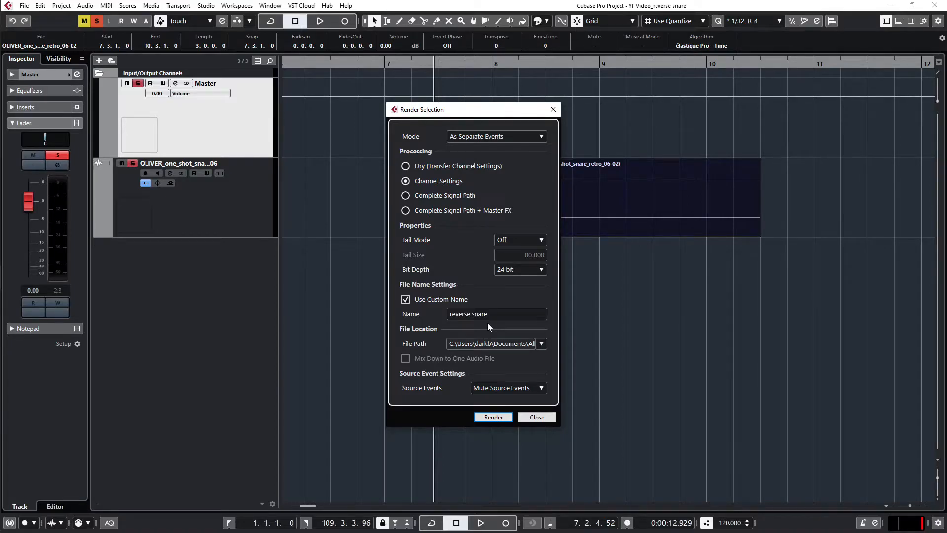
click(490, 419)
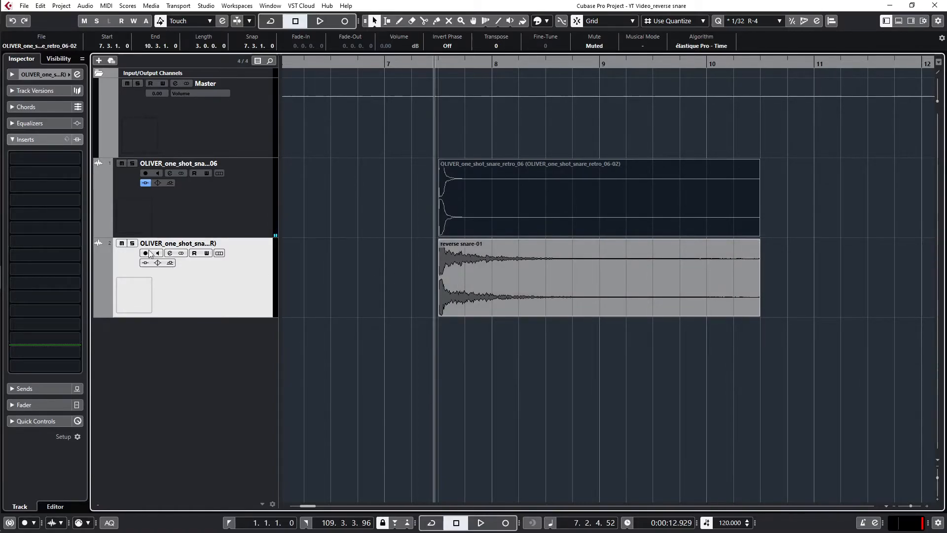
click(170, 253)
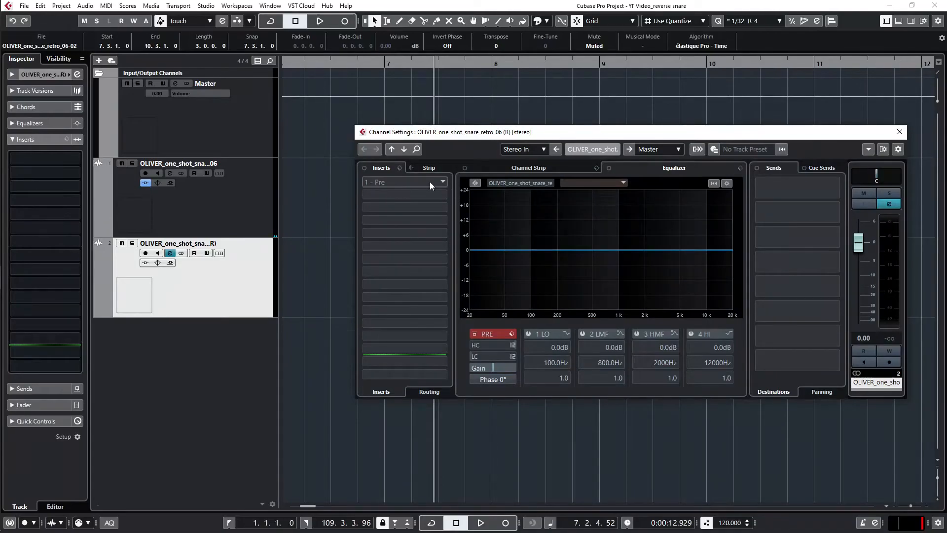
click(899, 132)
Solo the rendered snare track and play its event from the start.
click(132, 243)
click(437, 140)
key(space)
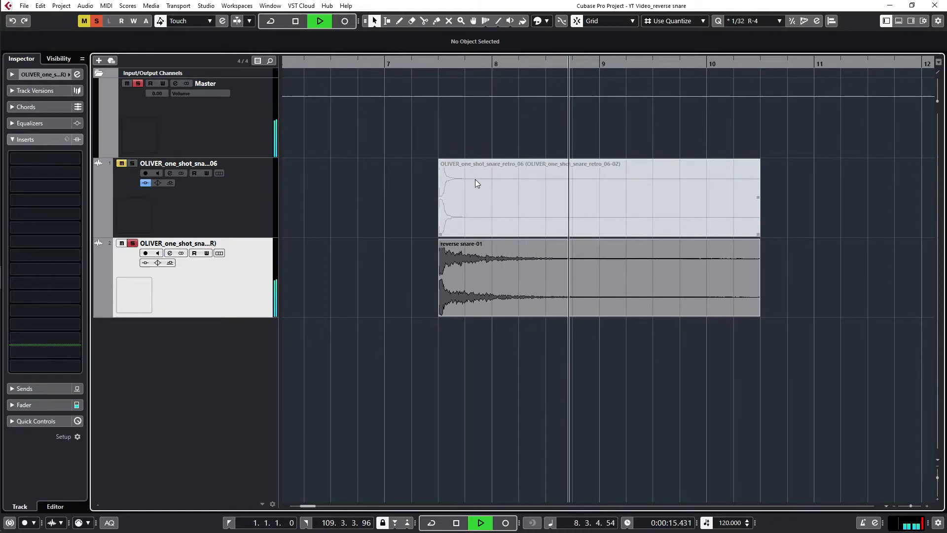
key(space)
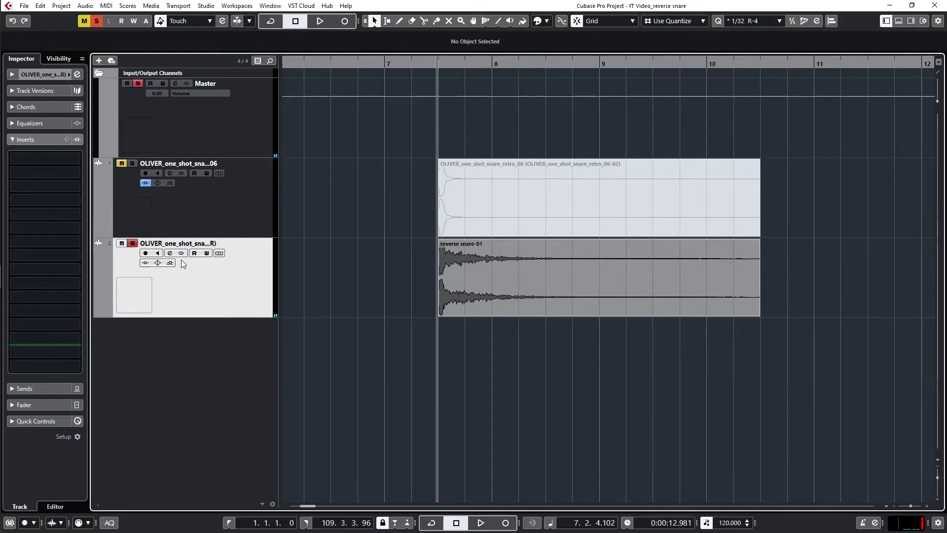
Apply the Reverse process to the rendered reverse snare event with Direct Offline Processing and Auto Apply.
click(483, 270)
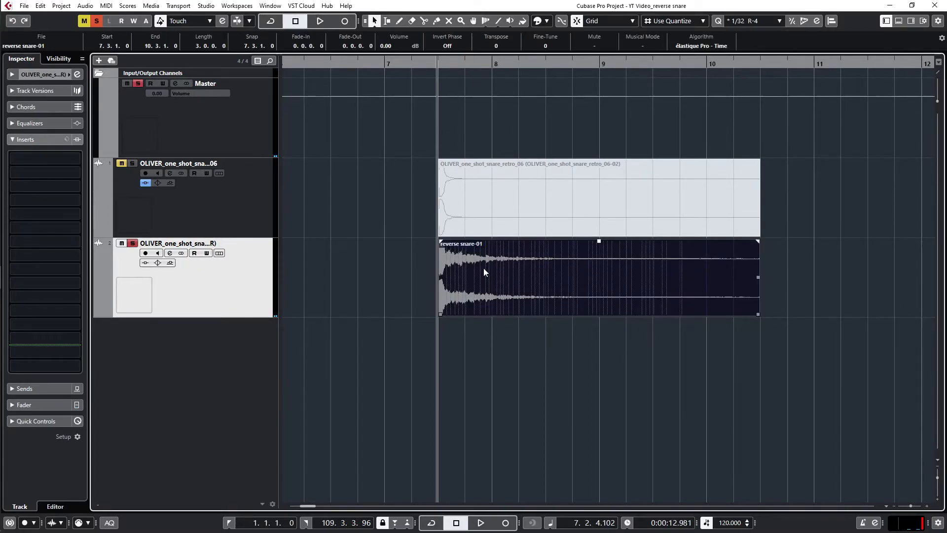
key(F7)
click(506, 148)
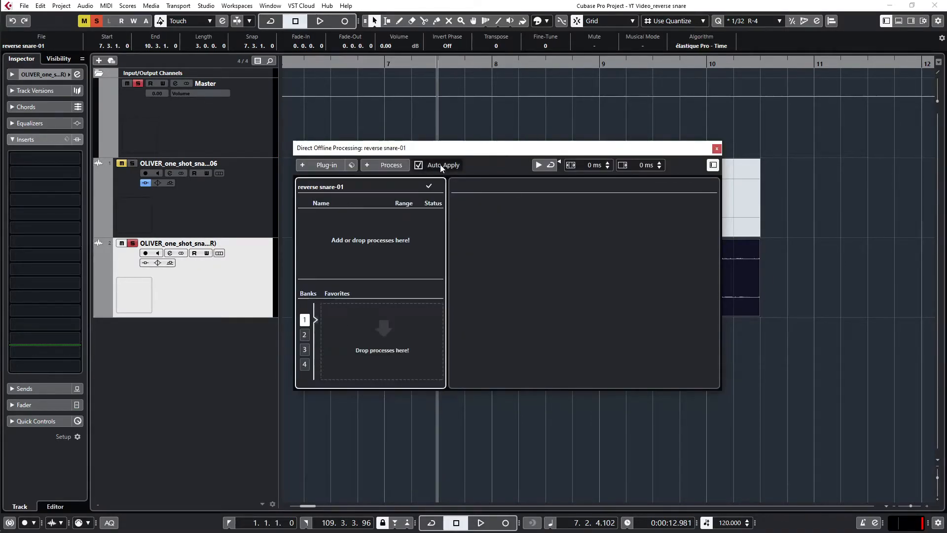
click(390, 165)
text(revers)
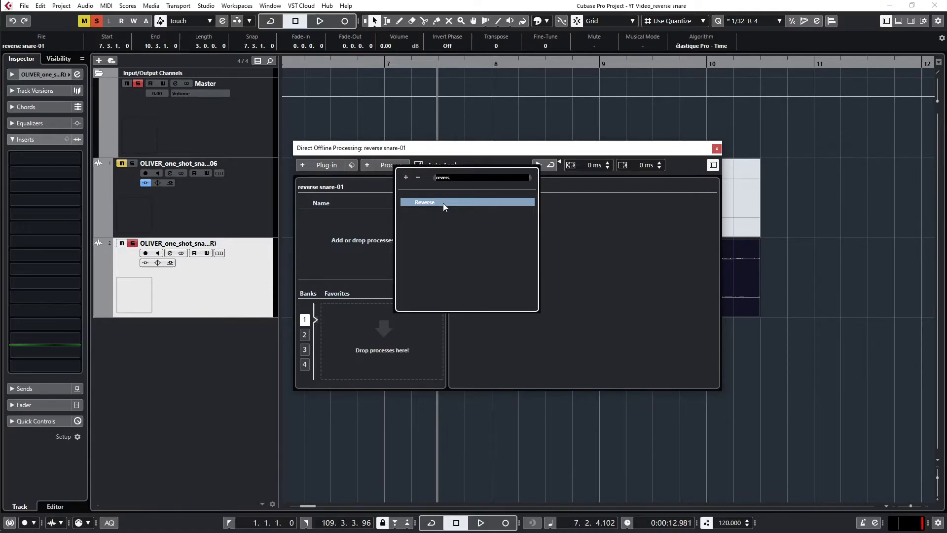
click(443, 202)
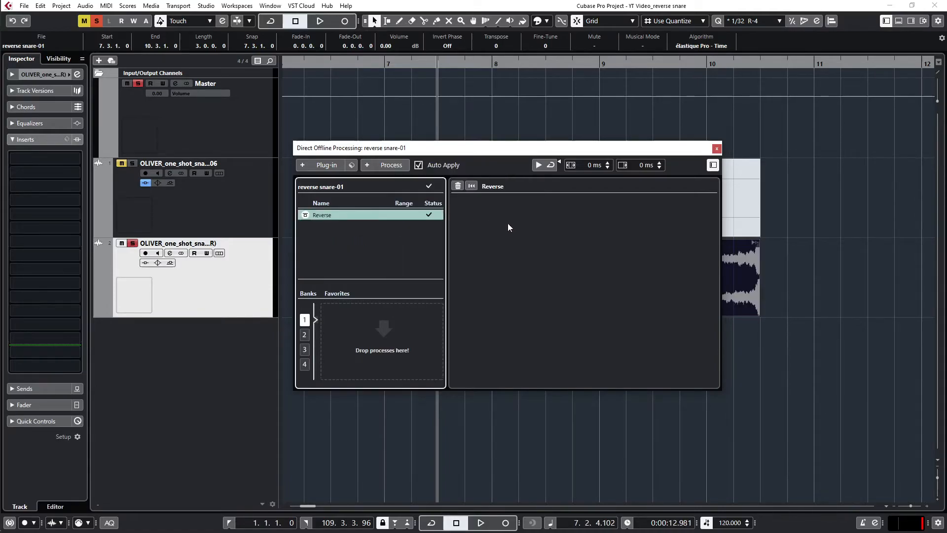
Close the Direct Offline Processing window and play the reversed snare event from about position 9.2.
click(717, 148)
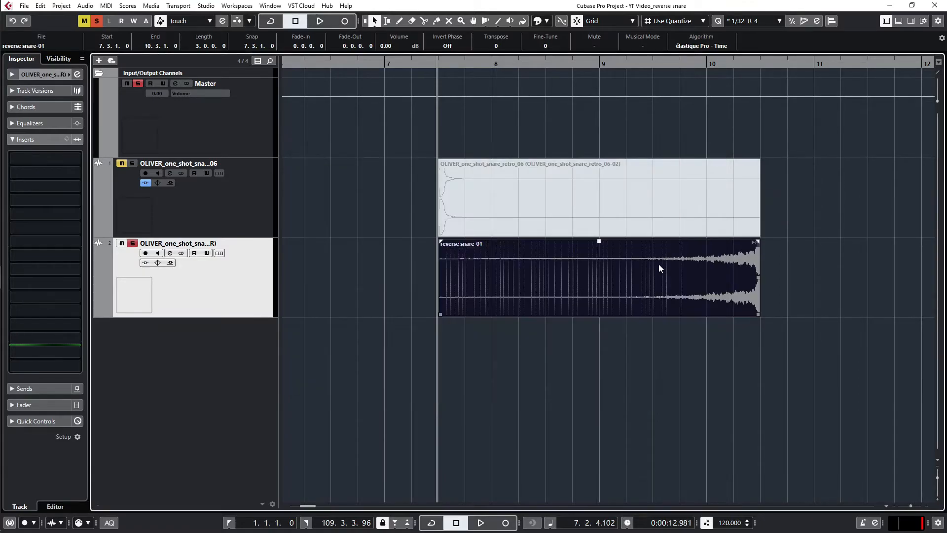
click(628, 130)
key(space)
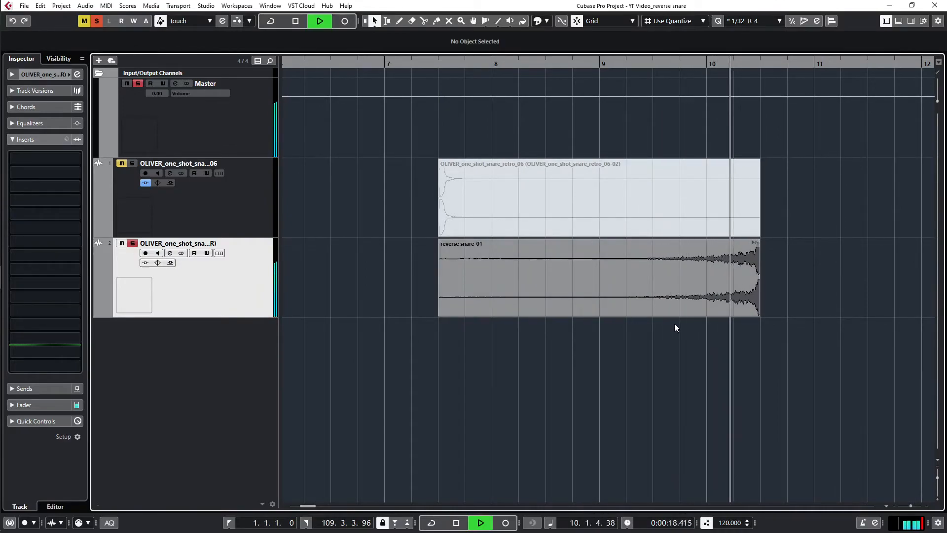
key(space)
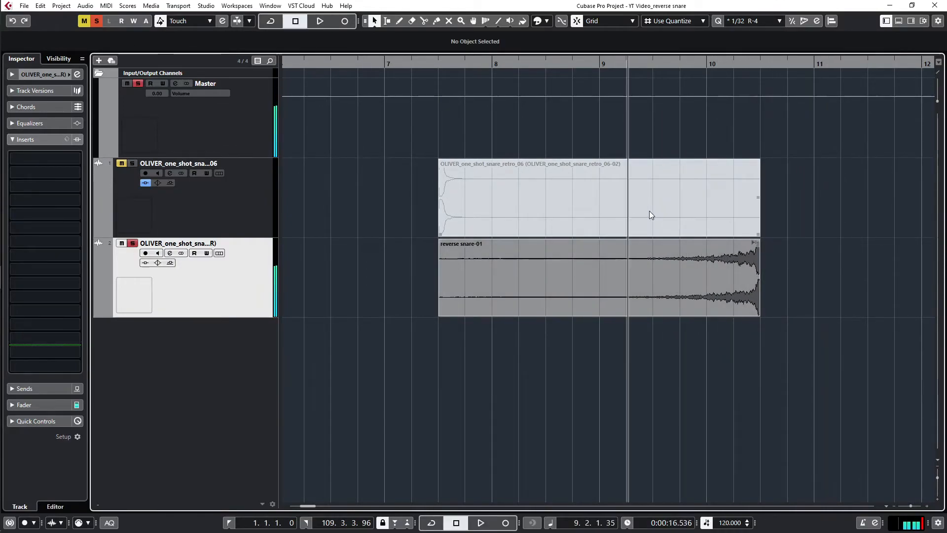
Unmute the original snare event and move it to start at 10.3.1.0, directly after the reversed snare event.
click(219, 202)
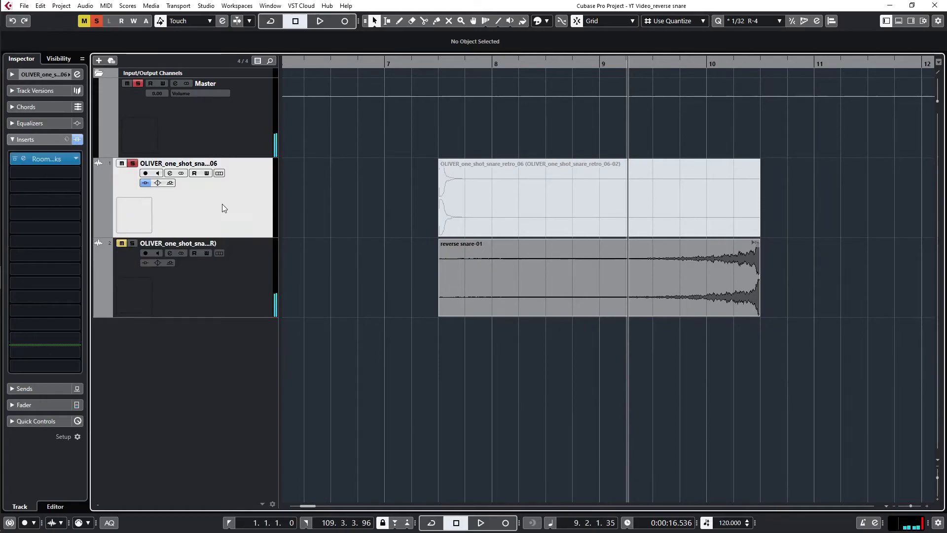
right_click(518, 192)
click(594, 192)
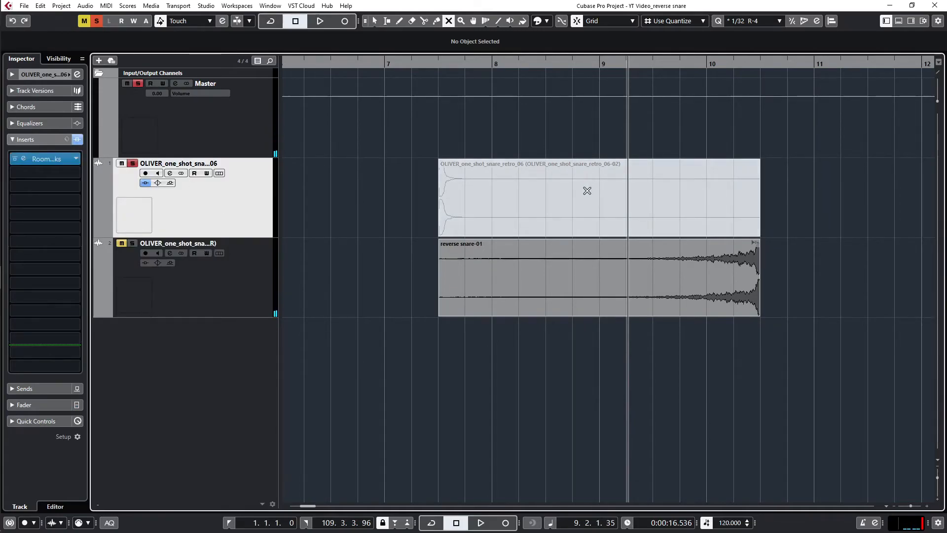
click(568, 201)
key(1)
drag(523, 209, 848, 197)
Unmute the reverse snare track and play it together with the original snare from just after bar 9.
click(121, 243)
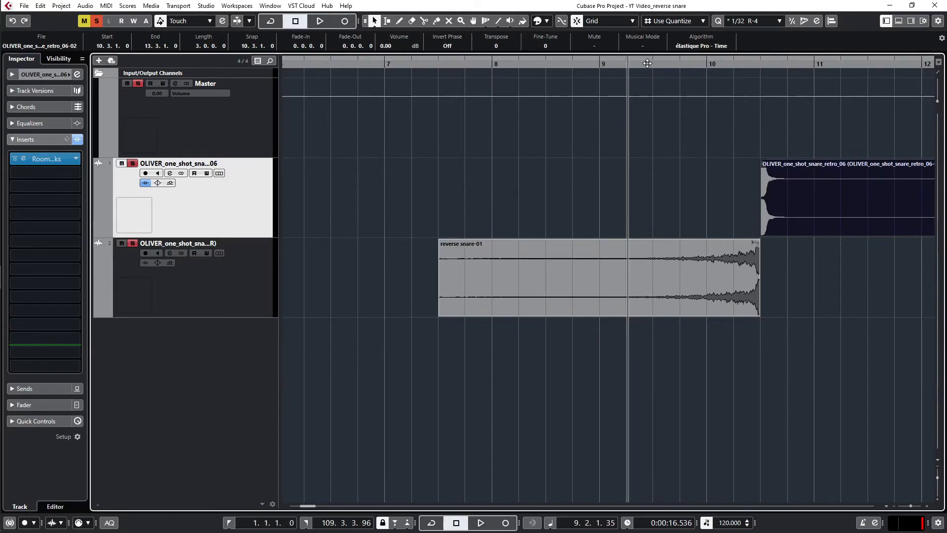
click(615, 69)
key(space)
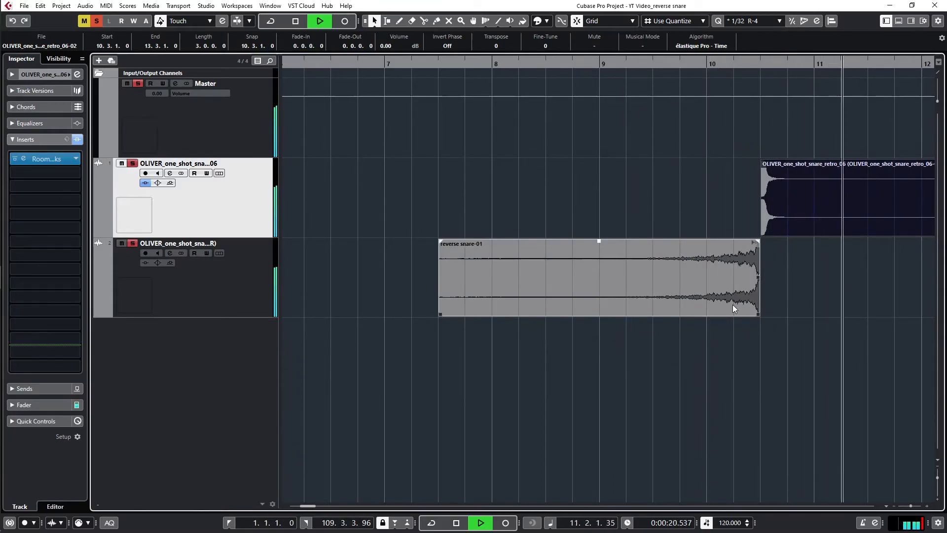
key(space)
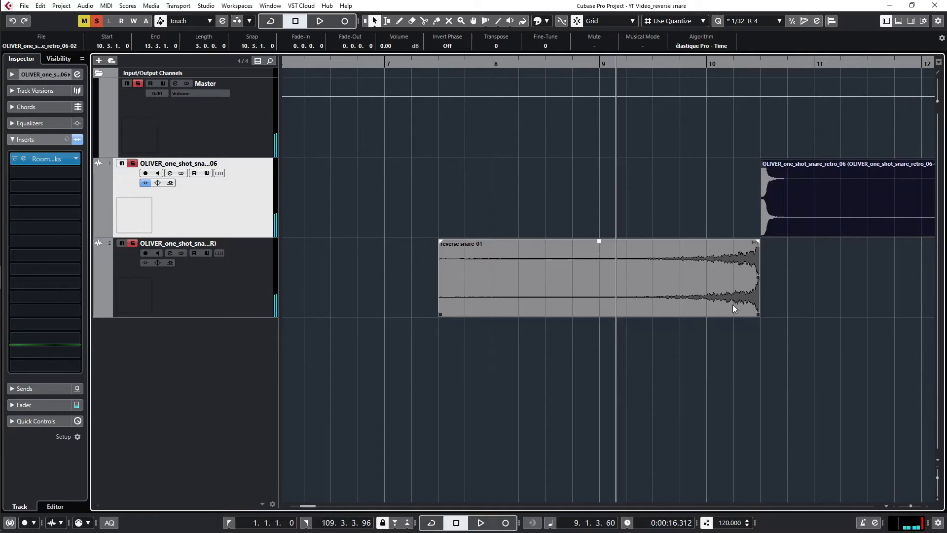